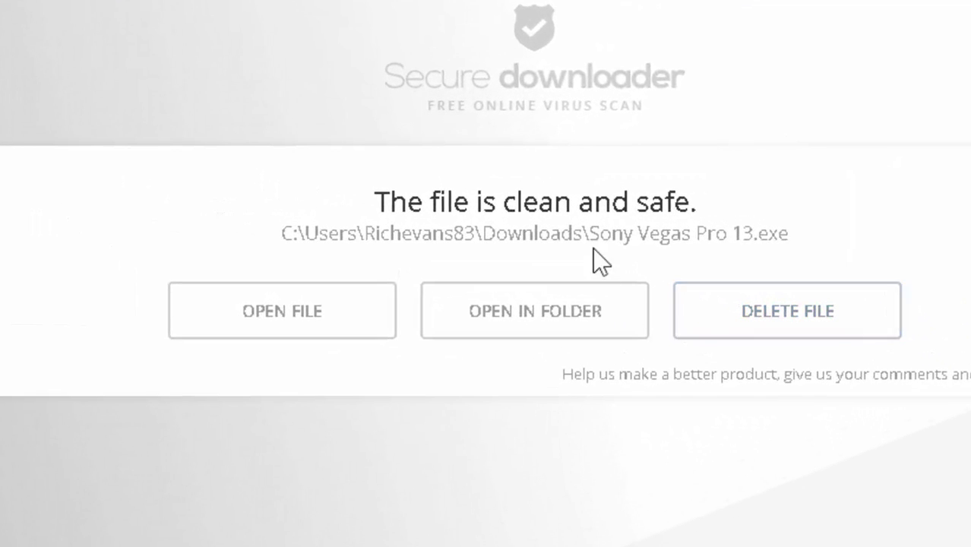
- Check Secure Downloader's clean result and highlight the Sony Vegas Pro 13.exe file name
{"action": "left_click", "coordinate": [592, 232]}
{"action": "left_click_drag", "start_coordinate": [614, 233], "coordinate": [733, 232]}
{"action": "left_click", "coordinate": [676, 228]}
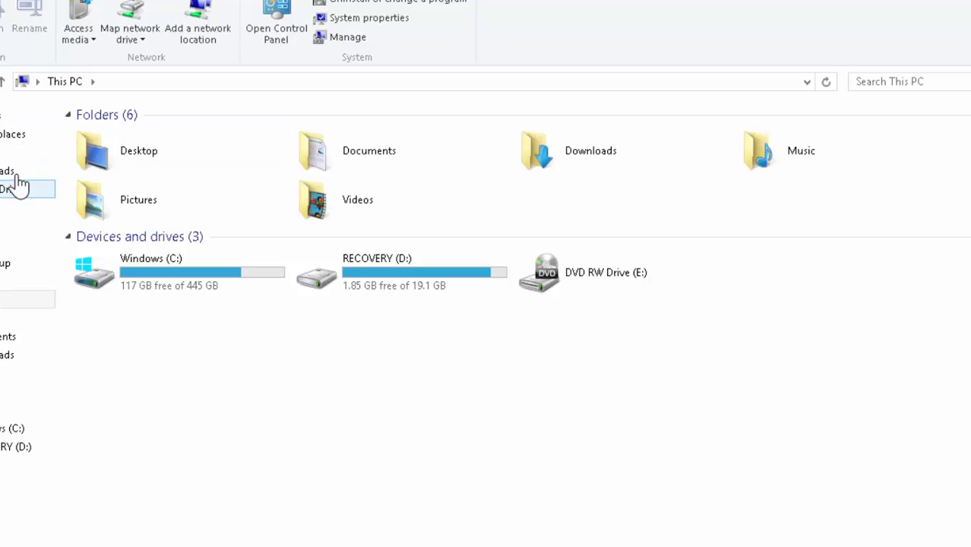
- Move Sony Vegas Pro 13.exe from the Downloads folder to the Desktop
{"action": "left_click", "coordinate": [30, 177]}
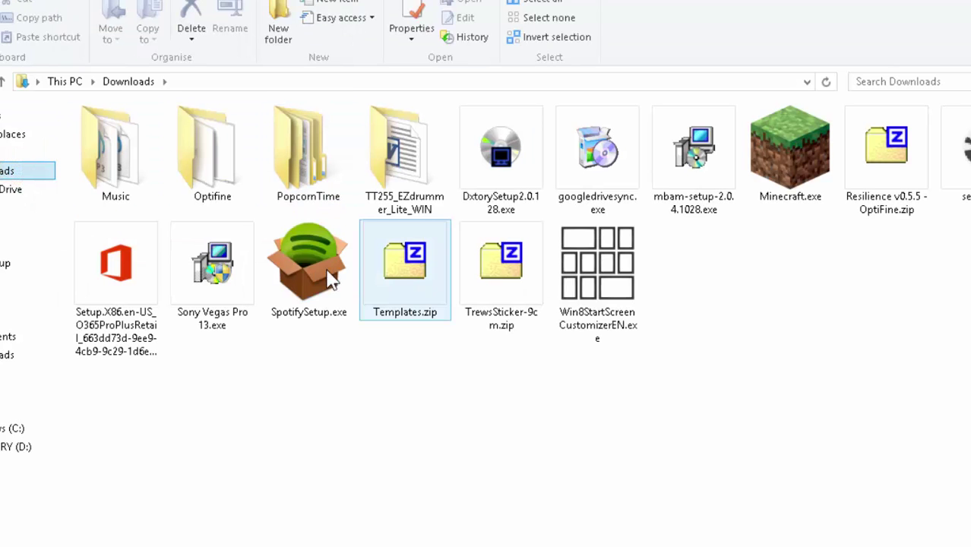
{"action": "left_click", "coordinate": [216, 277]}
{"action": "right_click", "coordinate": [218, 278]}
{"action": "left_click", "coordinate": [212, 311]}
{"action": "left_click", "coordinate": [125, 9]}
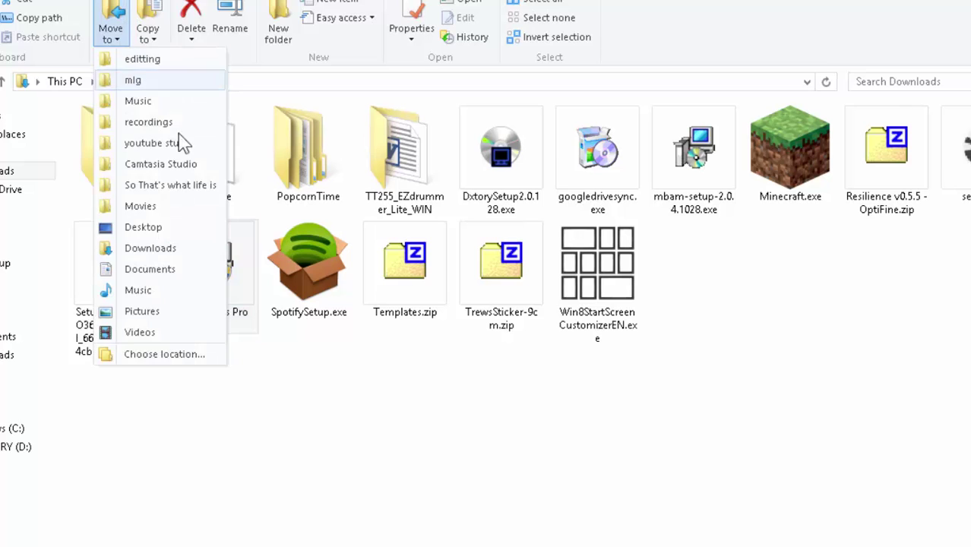
{"action": "left_click", "coordinate": [161, 226]}
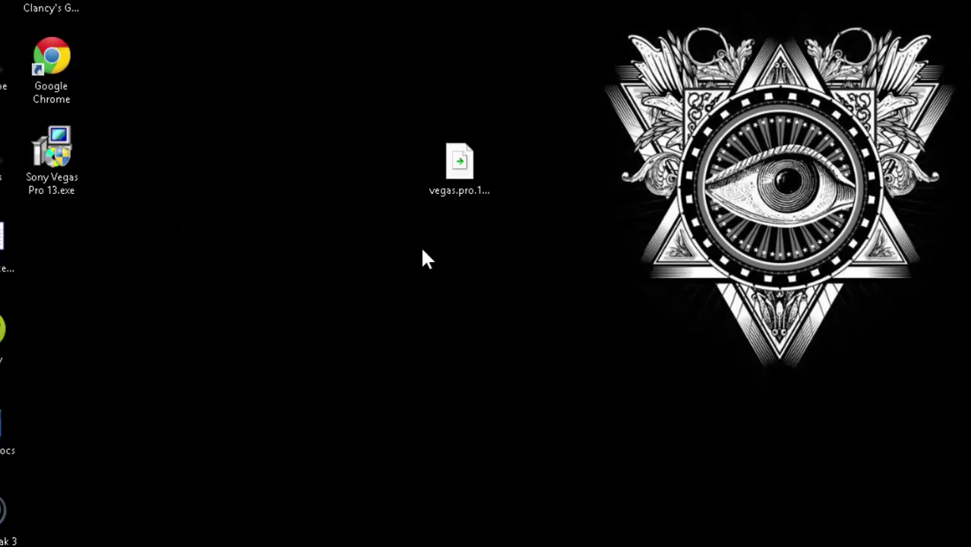
- Extract the Vegas patch .rar onto the desktop with 7-Zip and move its icon to the top
{"action": "left_click", "coordinate": [448, 174]}
{"action": "right_click", "coordinate": [455, 166]}
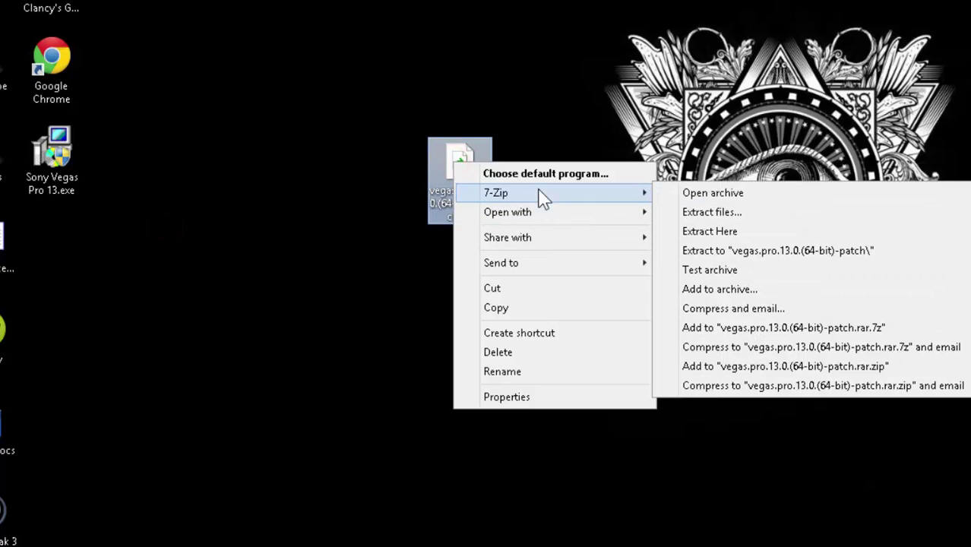
{"action": "left_click", "coordinate": [710, 231]}
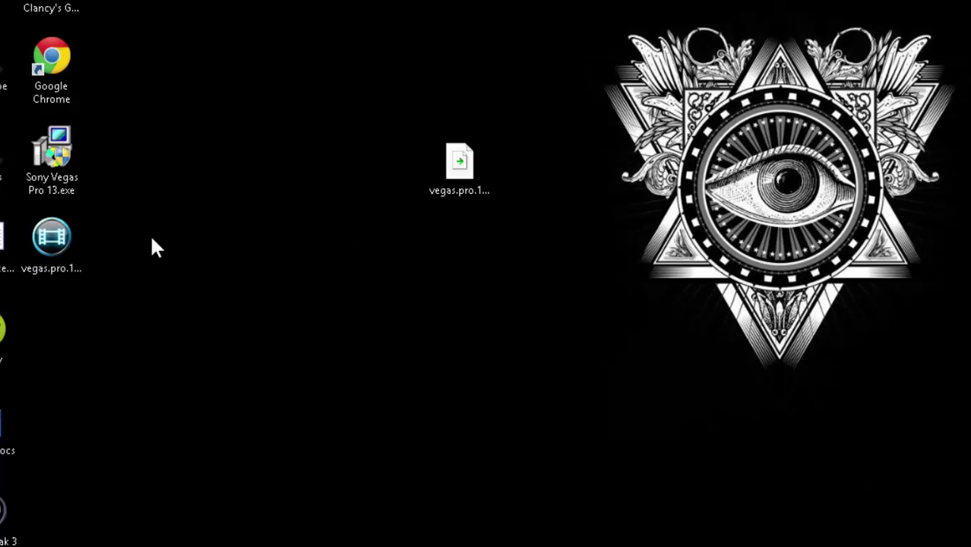
{"action": "left_click_drag", "start_coordinate": [454, 180], "coordinate": [254, 74]}
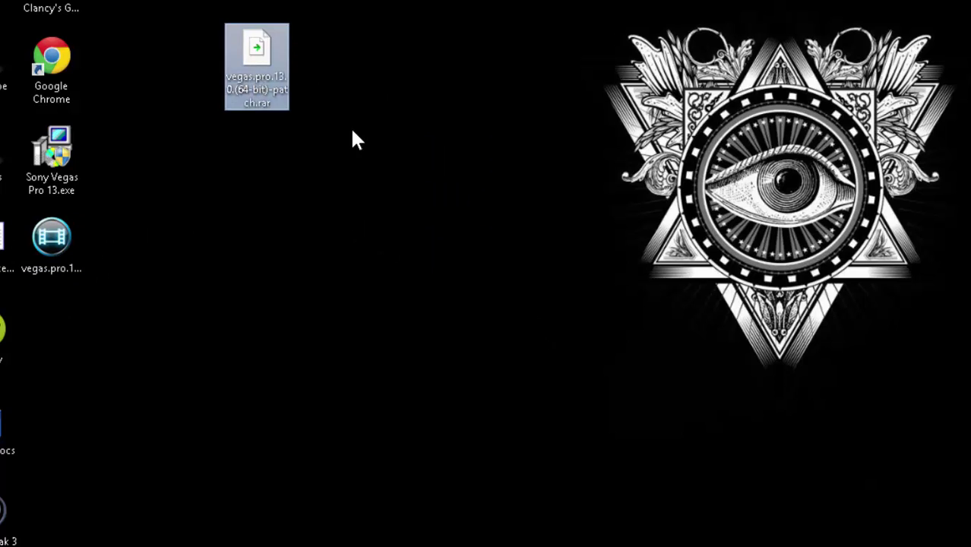
{"action": "left_click", "coordinate": [180, 156]}
{"action": "left_click", "coordinate": [71, 163]}
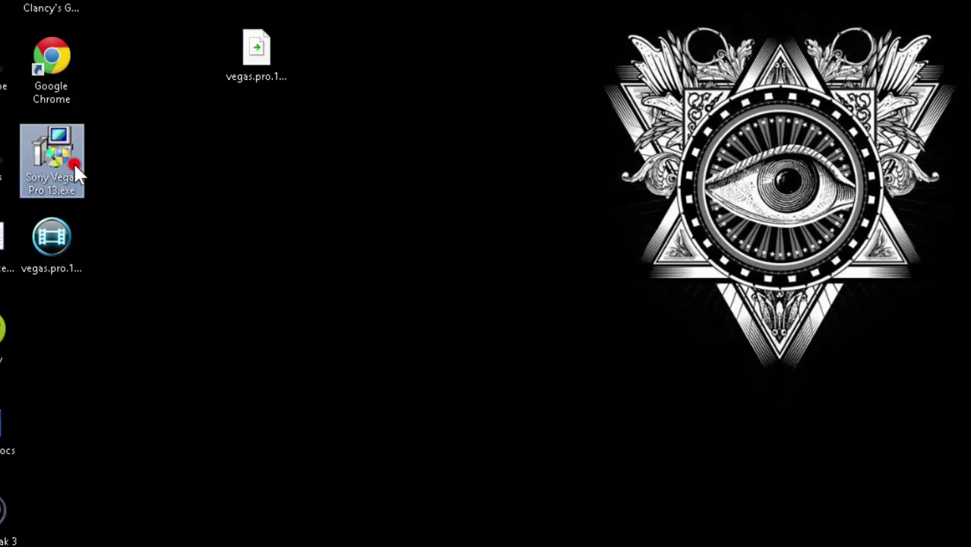
{"action": "left_click", "coordinate": [372, 180]}
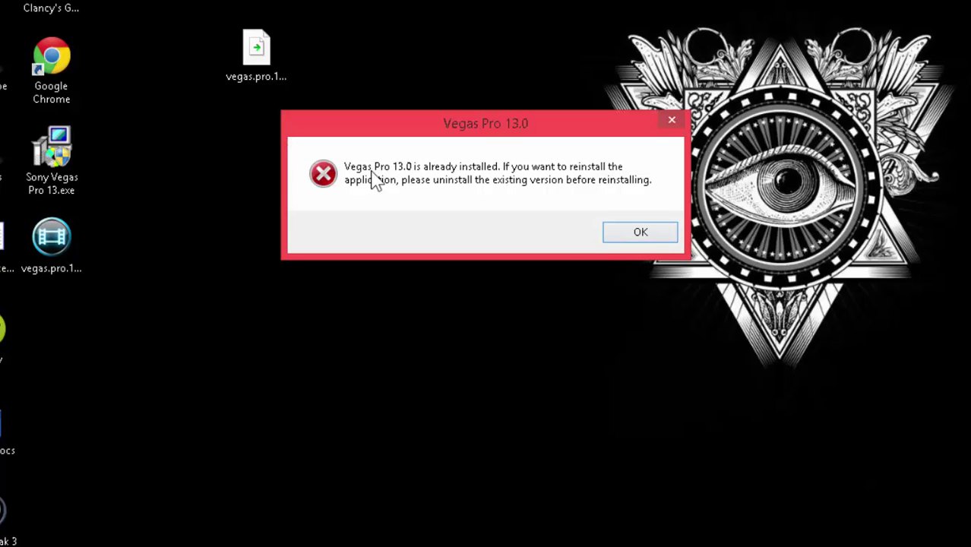
{"action": "left_click", "coordinate": [656, 235]}
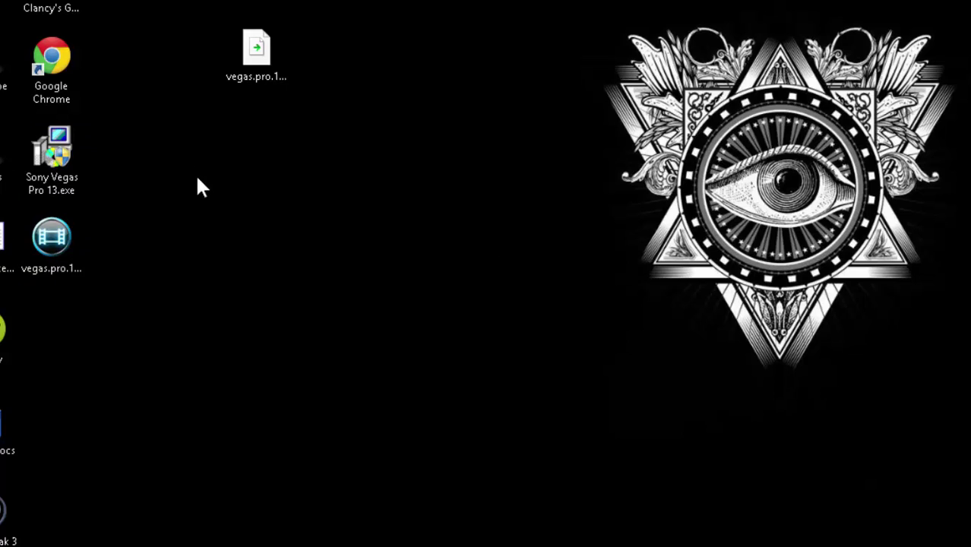
- Set up the installer: English, Install current version, accepted EULA, and a desktop shortcut
{"action": "double_click", "coordinate": [48, 169]}
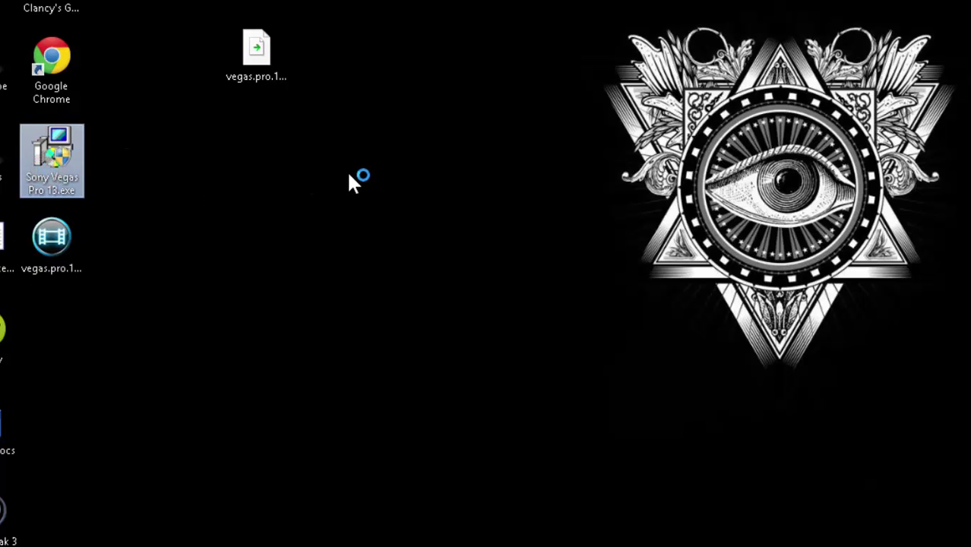
{"action": "left_click", "coordinate": [349, 180]}
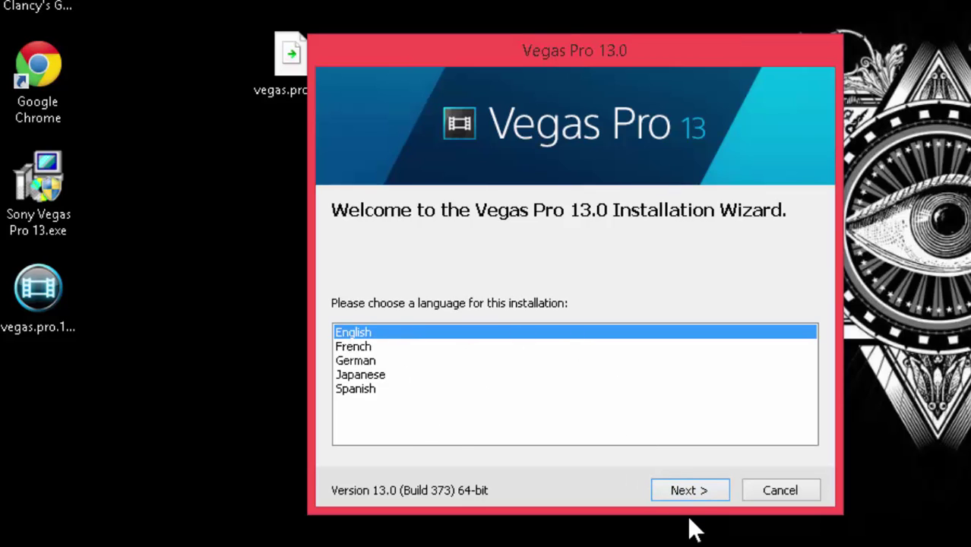
{"action": "left_click", "coordinate": [688, 490]}
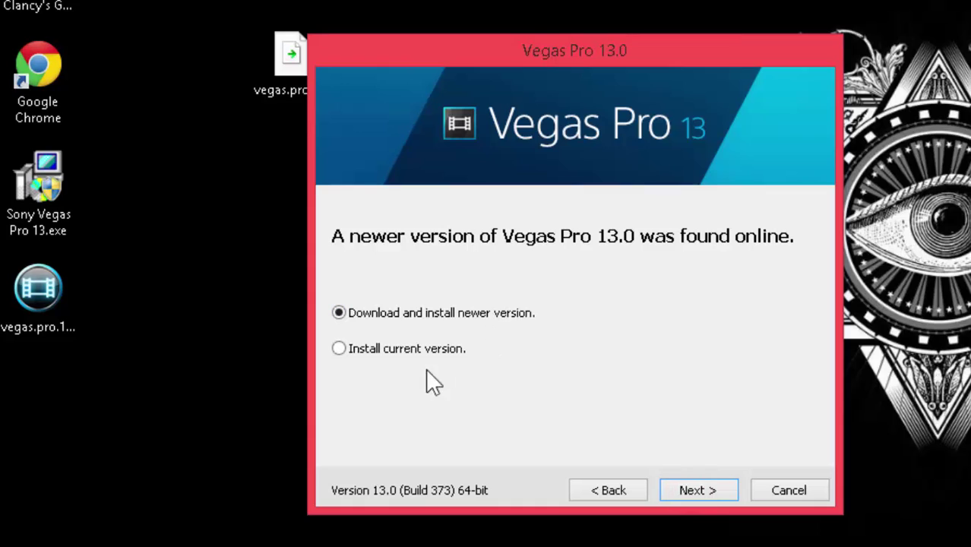
{"action": "left_click", "coordinate": [420, 348]}
{"action": "left_click", "coordinate": [688, 486]}
{"action": "left_click", "coordinate": [487, 411]}
{"action": "left_click", "coordinate": [675, 487]}
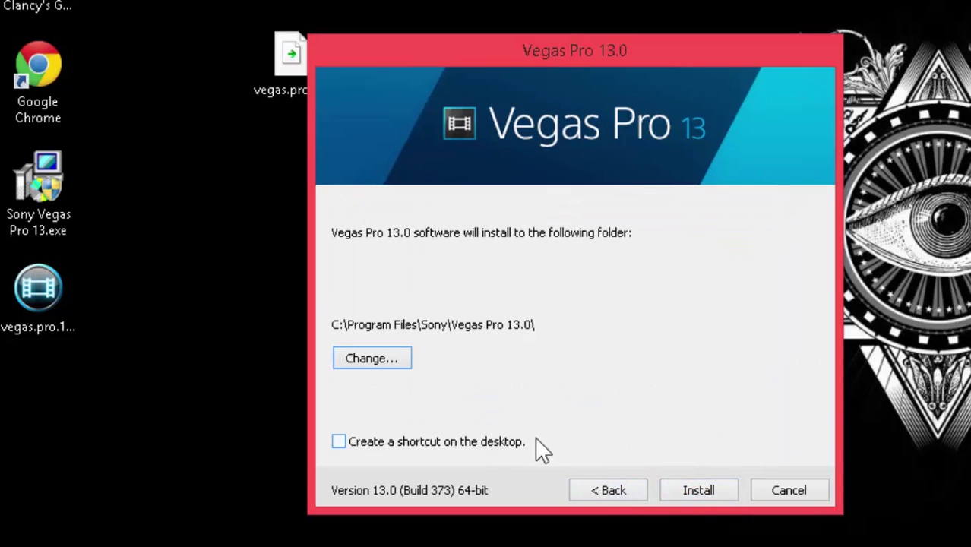
{"action": "left_click", "coordinate": [532, 439]}
- Install Vegas Pro 13.0 and finish the wizard once the progress bar completes
{"action": "left_click", "coordinate": [696, 493]}
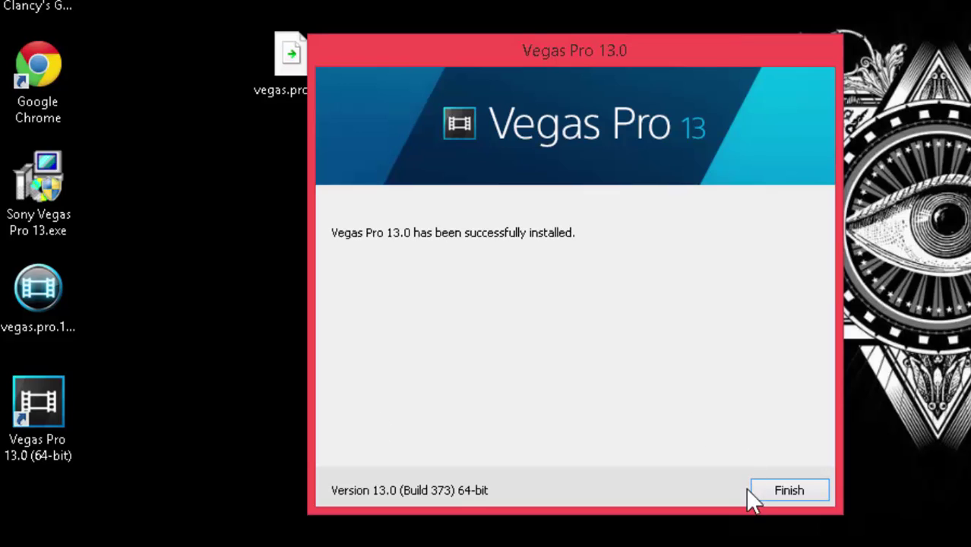
{"action": "left_click", "coordinate": [748, 490]}
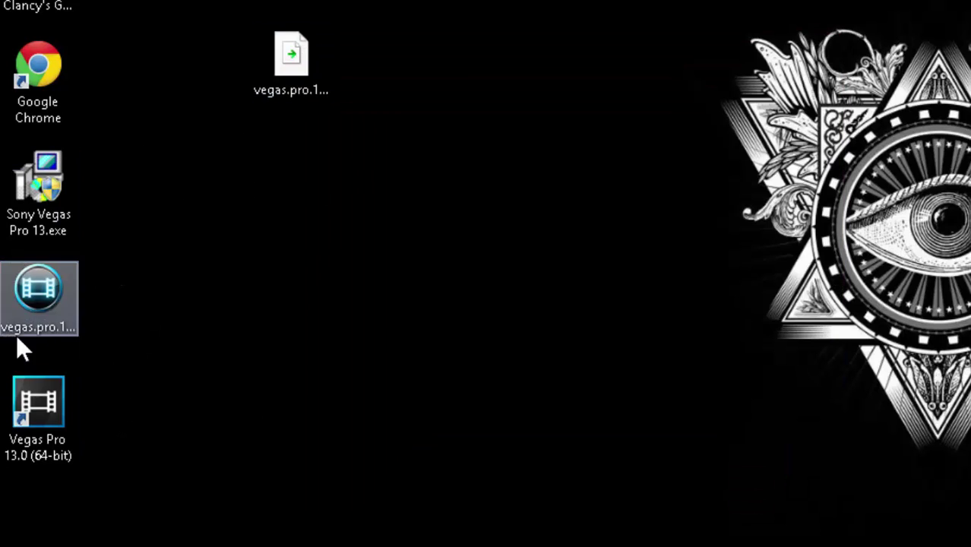
- Apply the KHG Team patch, exit the patcher, and launch Vegas Pro 13.0 from its shortcut
{"action": "double_click", "coordinate": [29, 416]}
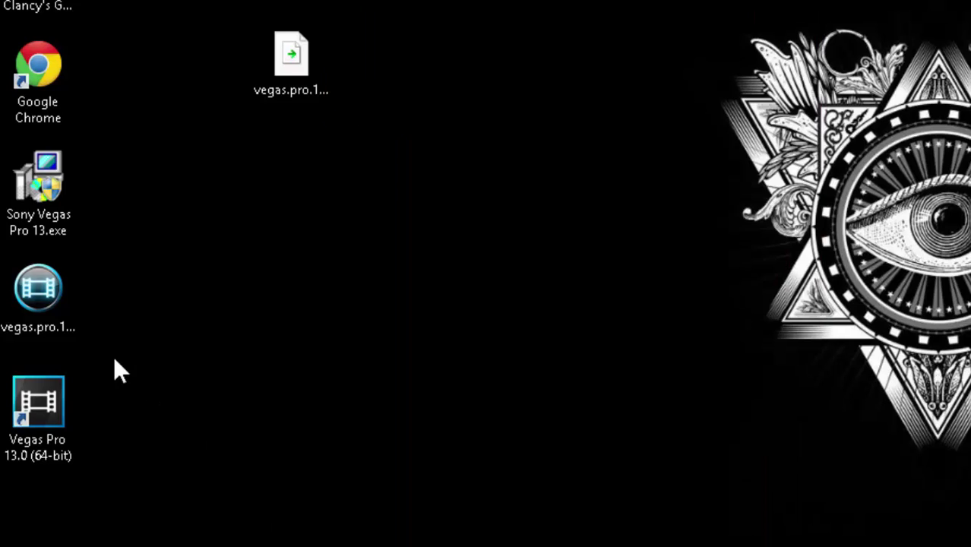
{"action": "left_click", "coordinate": [52, 289]}
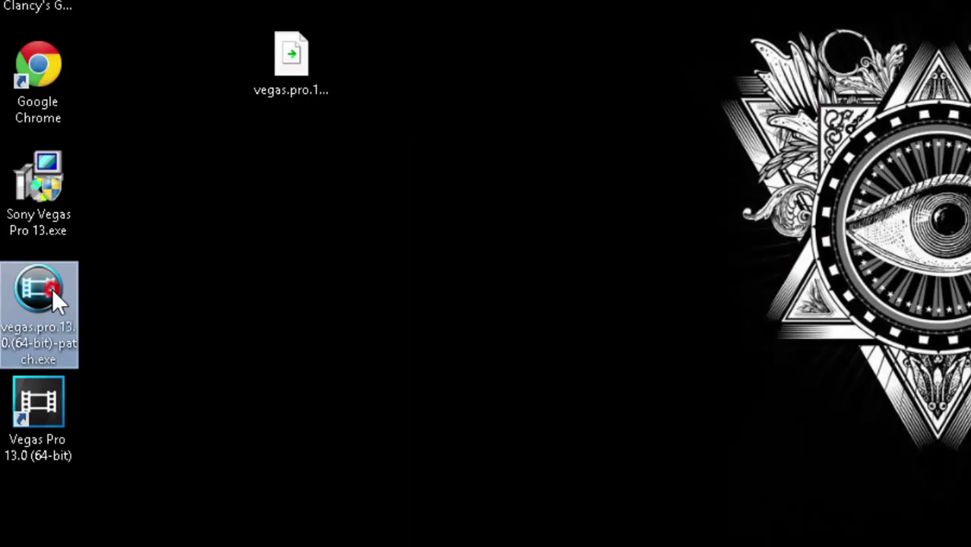
{"action": "double_click", "coordinate": [52, 288]}
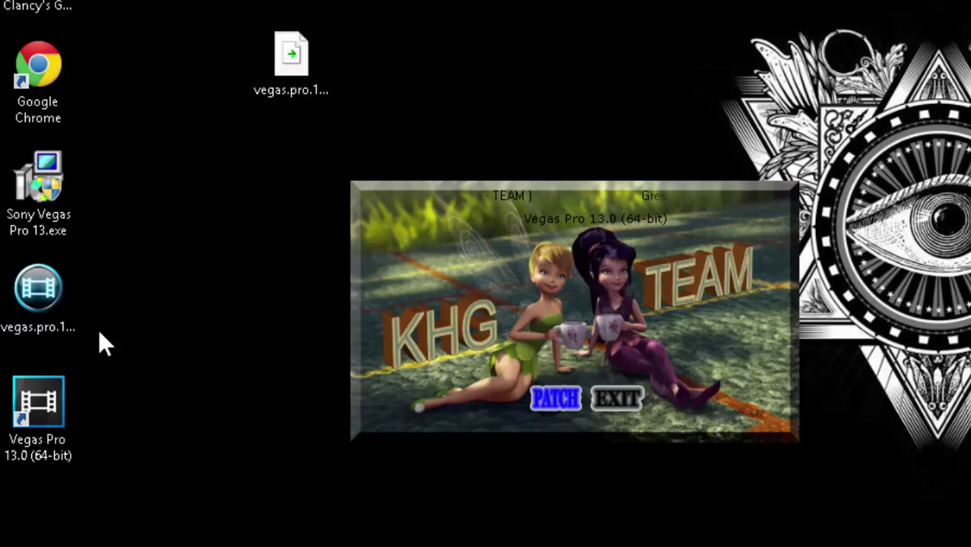
{"action": "left_click", "coordinate": [617, 399]}
{"action": "double_click", "coordinate": [72, 389]}
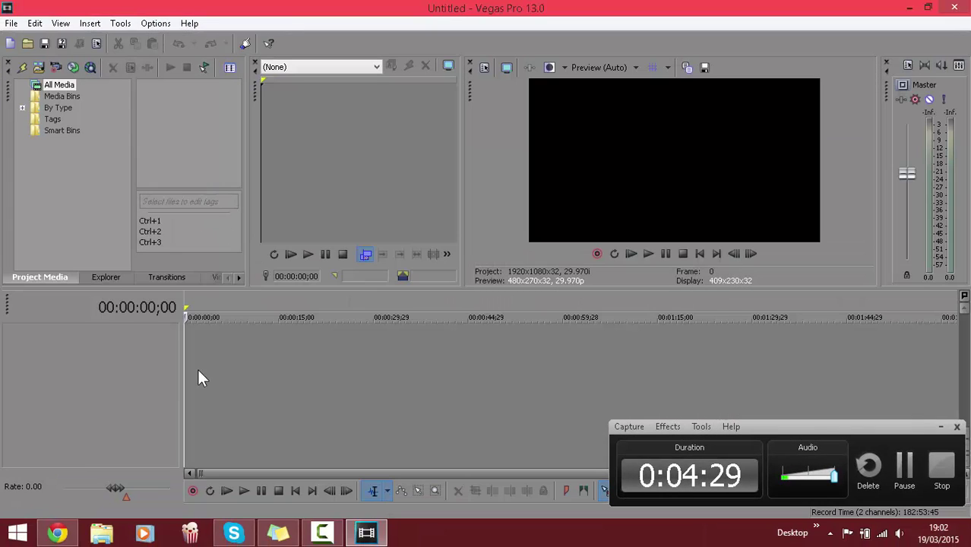
- Browse the File, Insert and Help menus of the empty Untitled project, then close Vegas Pro
{"action": "left_click", "coordinate": [10, 23]}
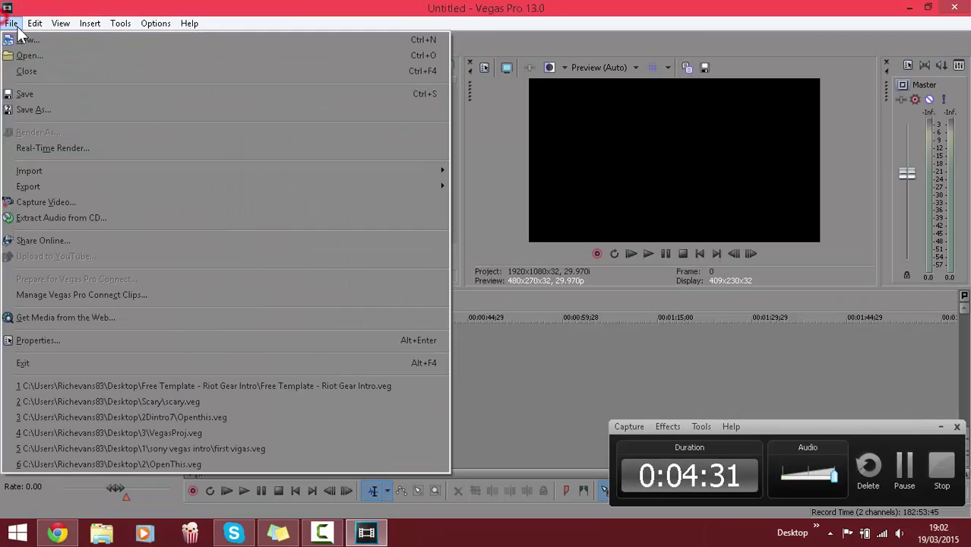
{"action": "left_click", "coordinate": [87, 26]}
{"action": "left_click", "coordinate": [190, 23]}
{"action": "left_click", "coordinate": [361, 11]}
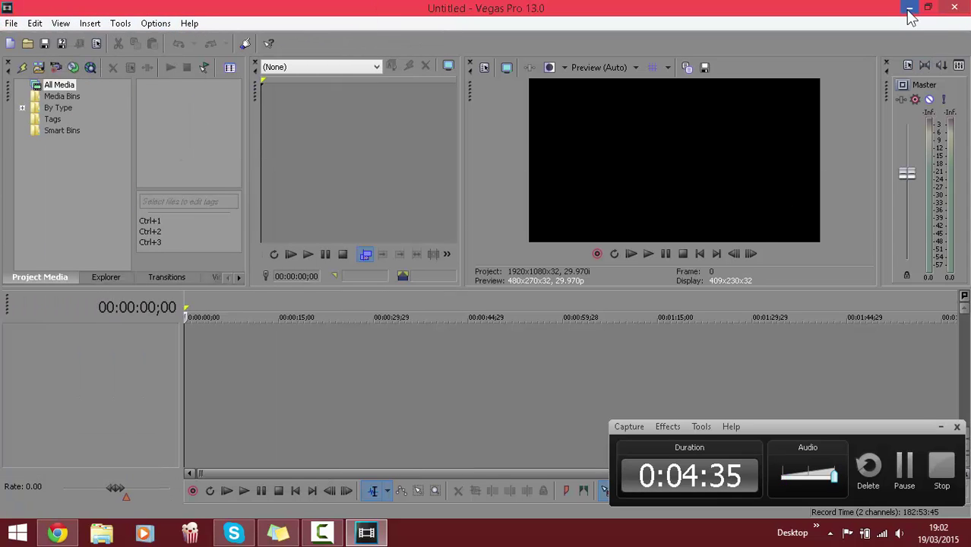
{"action": "left_click", "coordinate": [402, 469]}
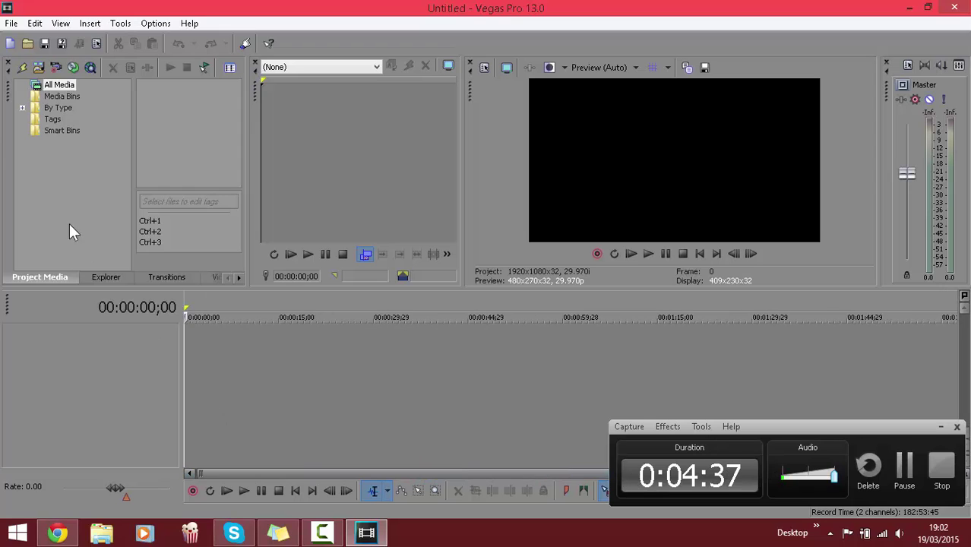
{"action": "left_click", "coordinate": [955, 6]}
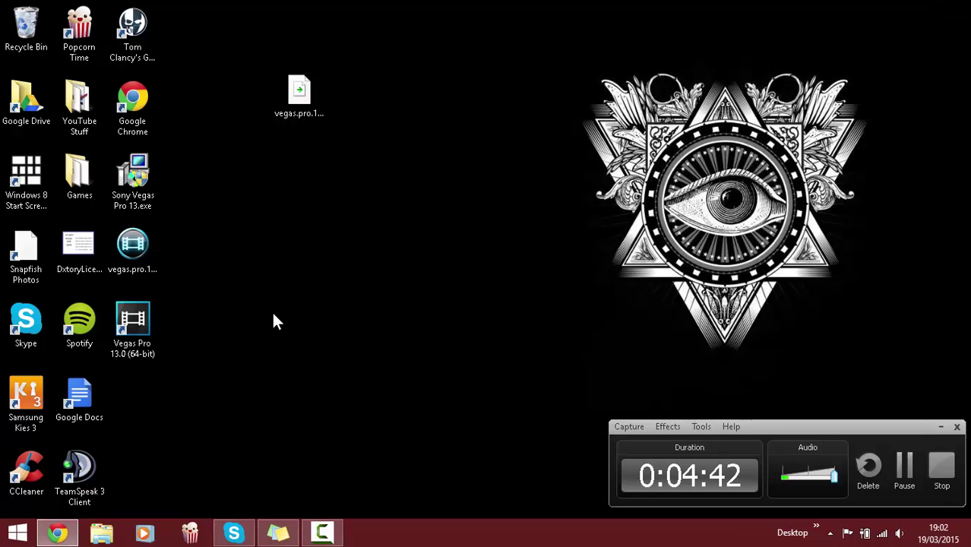
- Delete the Sony Vegas installer, the patch program and the patch archive from the desktop
{"action": "left_click", "coordinate": [272, 313]}
{"action": "left_click", "coordinate": [152, 262]}
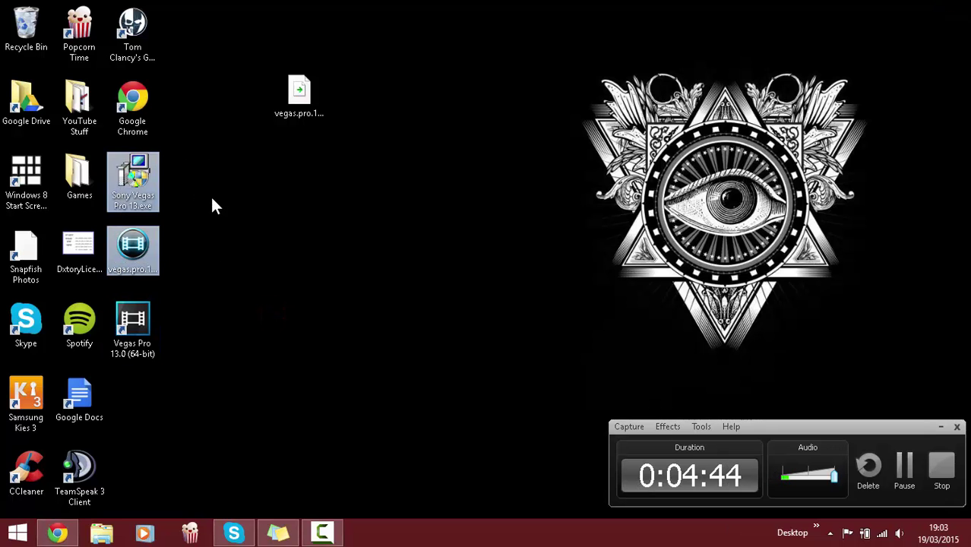
{"action": "left_click", "coordinate": [304, 94], "text": "ctrl"}
{"action": "key", "text": "Delete"}
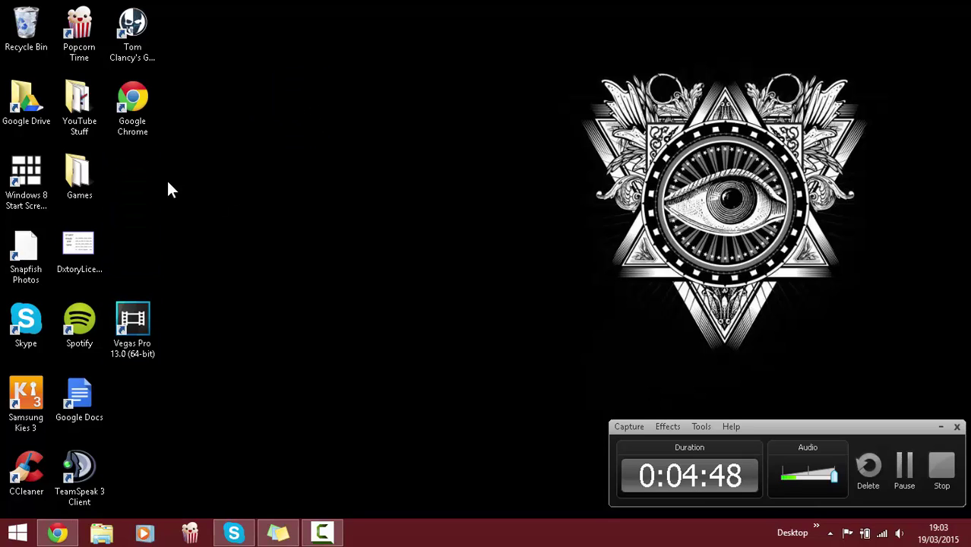
- Permanently empty the Recycle Bin and relaunch Vegas Pro 13.0
{"action": "right_click", "coordinate": [24, 44]}
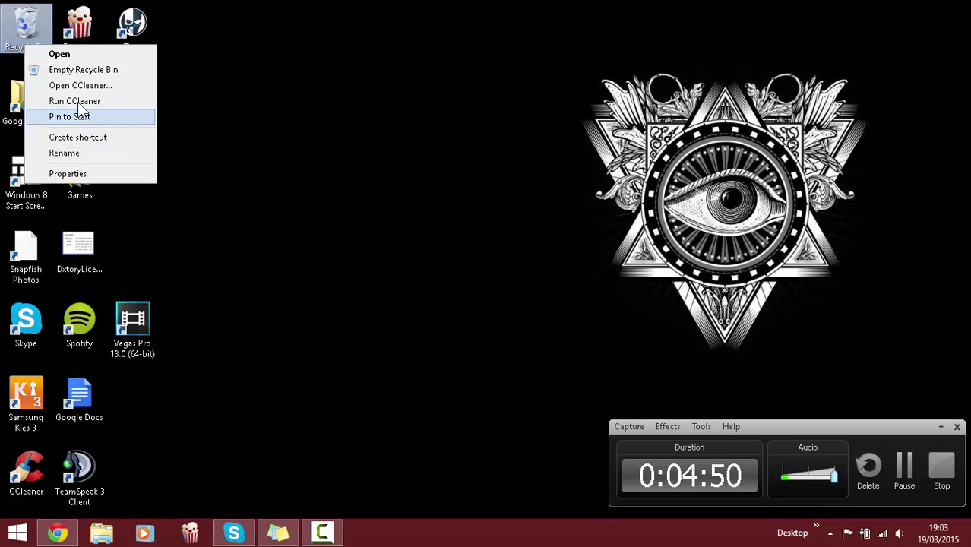
{"action": "left_click", "coordinate": [80, 70]}
{"action": "left_click", "coordinate": [544, 275]}
{"action": "double_click", "coordinate": [142, 322]}
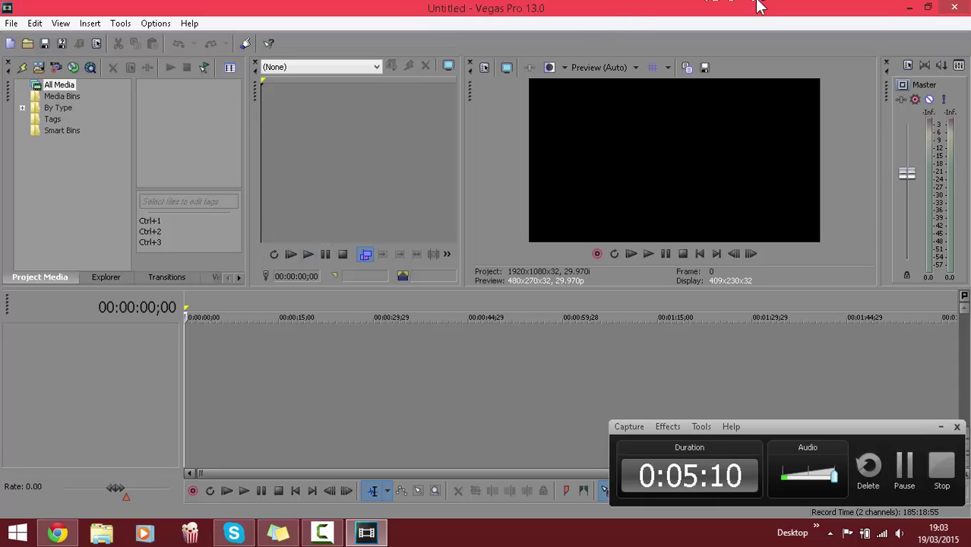
- Close Vegas Pro and open the YouTube Stuff desktop folder to confirm it is empty
{"action": "left_click", "coordinate": [954, 7]}
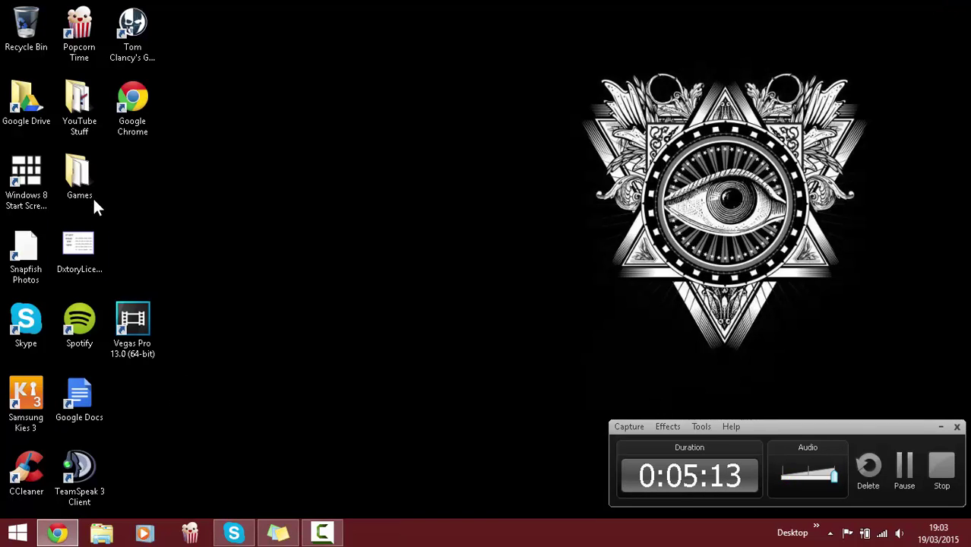
{"action": "left_click", "coordinate": [85, 101]}
{"action": "double_click", "coordinate": [105, 111]}
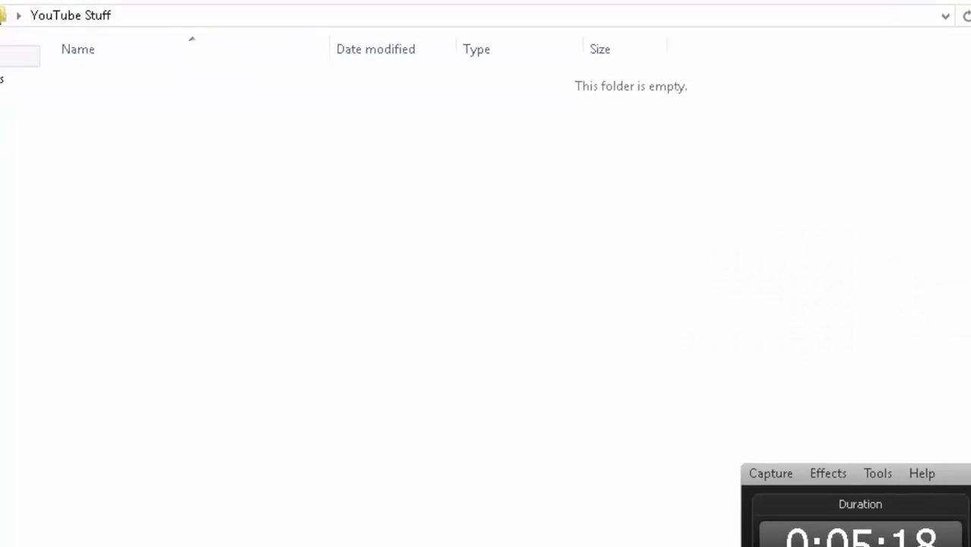